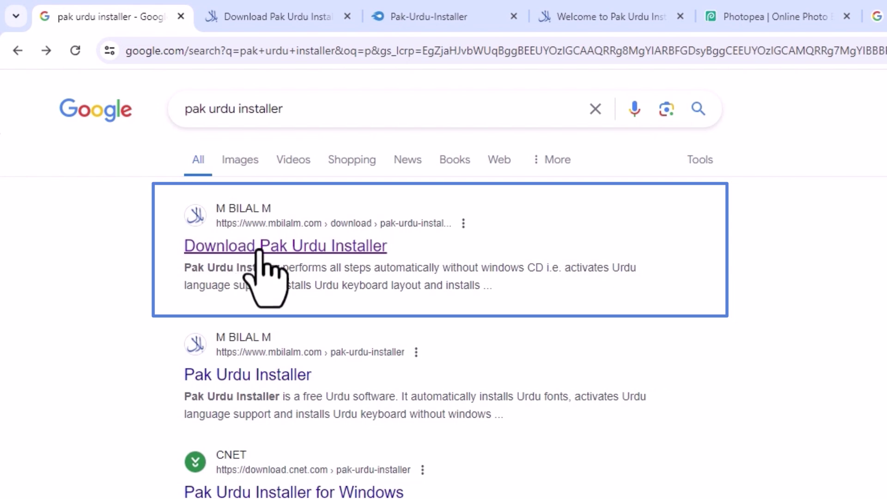
# Download Pak-Urdu-Installer.exe from MediaFire, using the MediaFire (.exe) option on the Pak Urdu Installer download page.
pyautogui.click(291, 15)
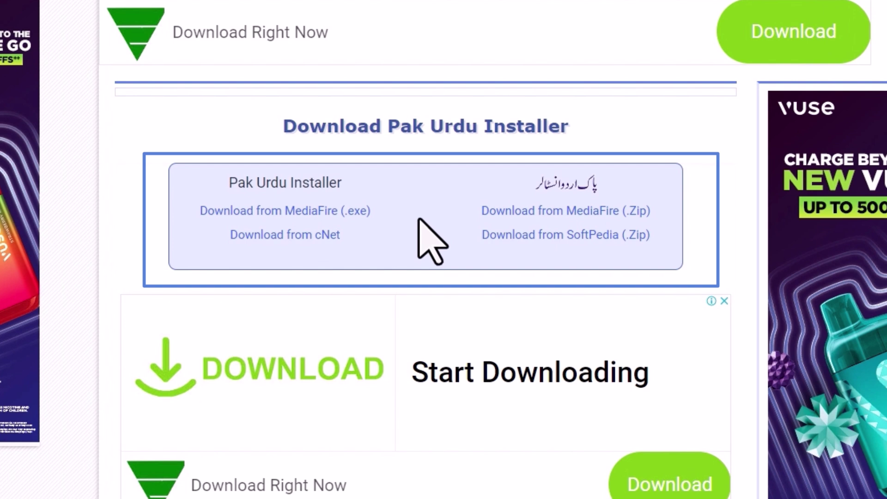
pyautogui.click(308, 210)
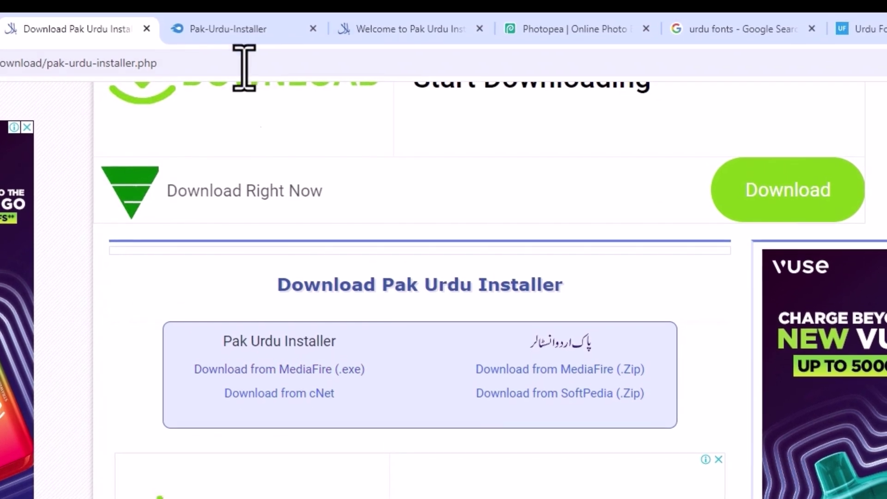
pyautogui.click(217, 28)
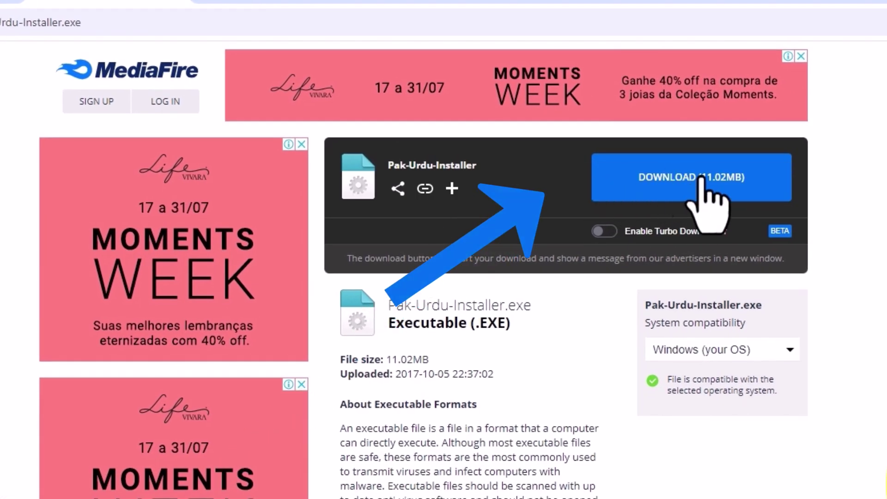
pyautogui.click(674, 183)
pyautogui.click(828, 62)
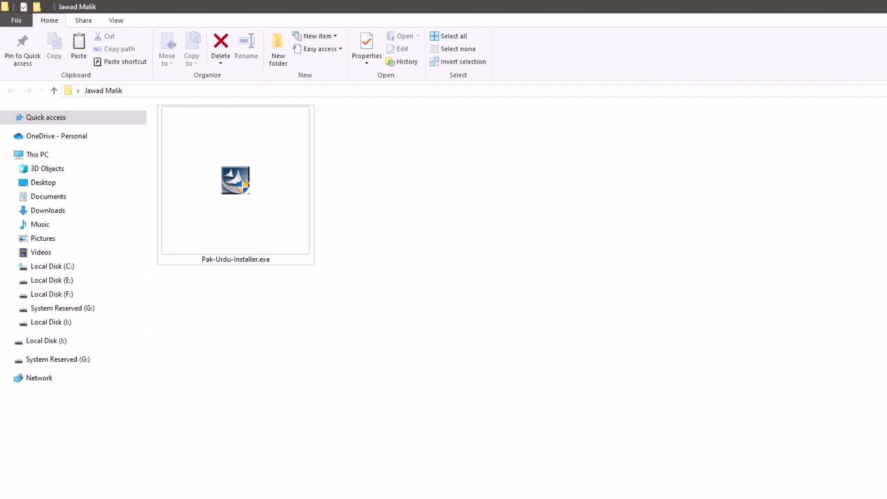
# Run Pak-Urdu-Installer.exe as administrator and finish its InstallShield Wizard, choosing to restart the computer later.
pyautogui.rightClick(231, 196)
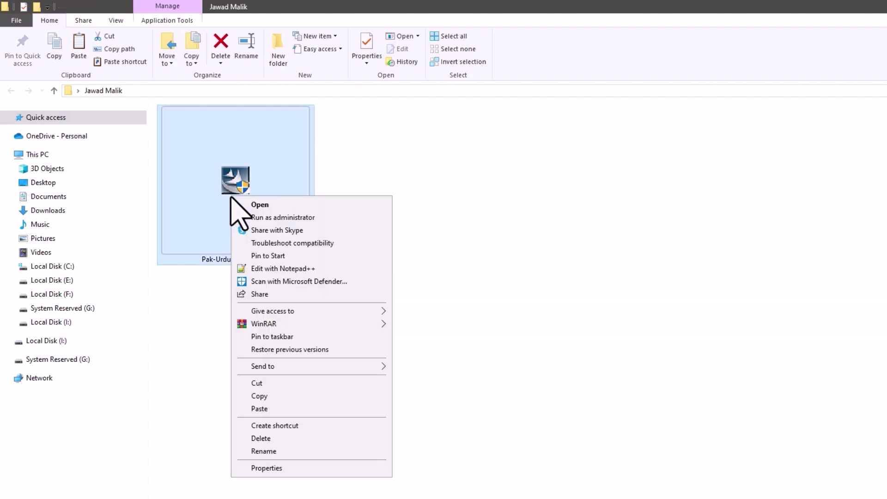
pyautogui.click(273, 218)
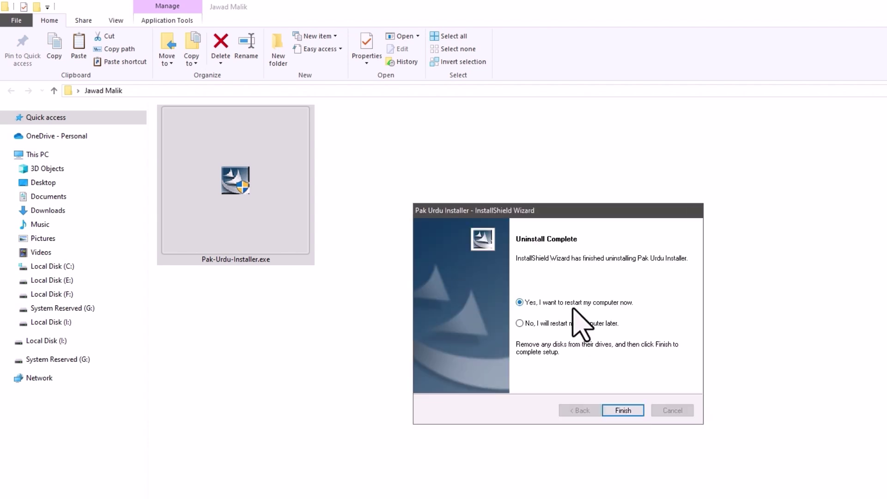
pyautogui.click(575, 324)
pyautogui.click(623, 411)
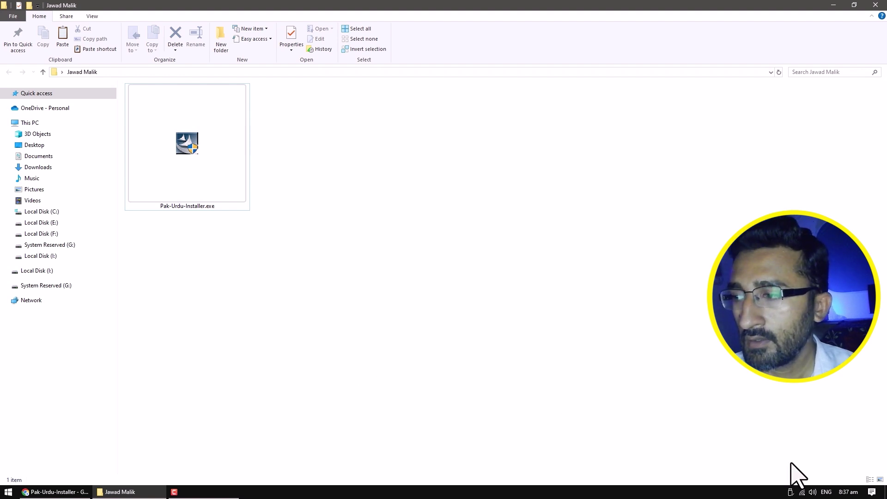
# Switch the Windows input language to Urdu (Pakistan) with the Urdu Pakistan keyboard.
pyautogui.click(827, 492)
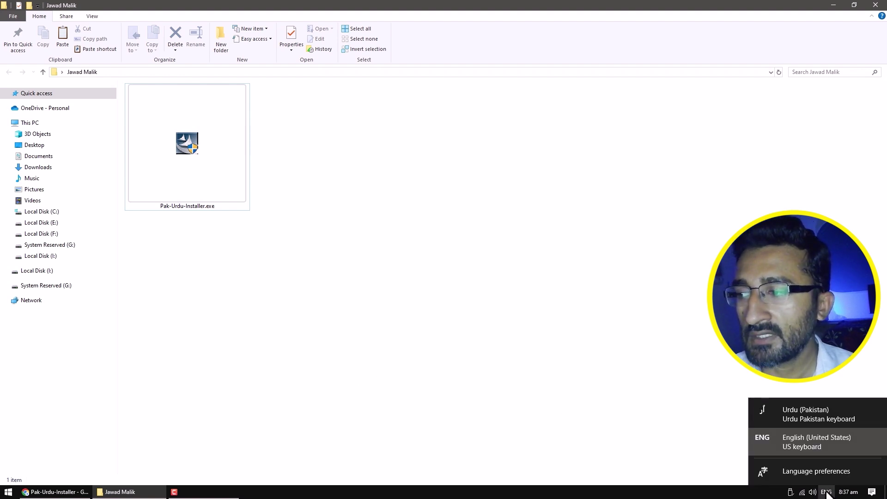
pyautogui.click(799, 418)
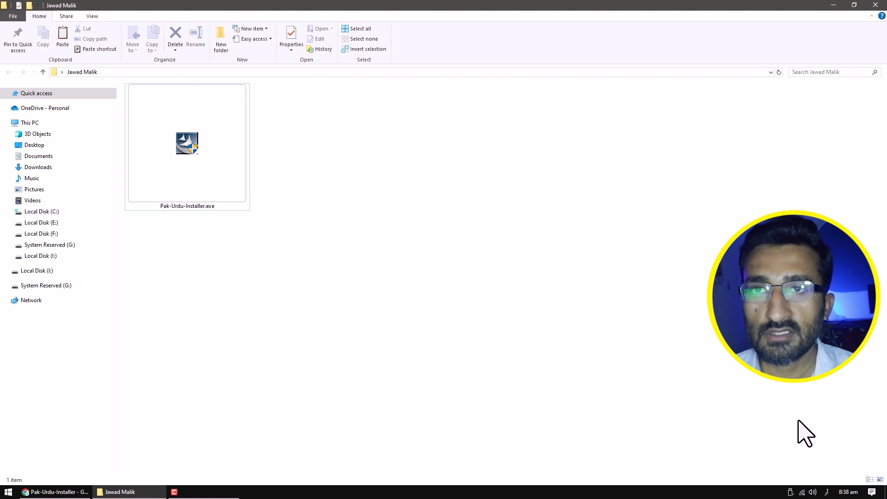
# Restore the deleted pak-urdu-installer.html shortcut in the installer's folder and open it in the browser.
pyautogui.rightClick(455, 264)
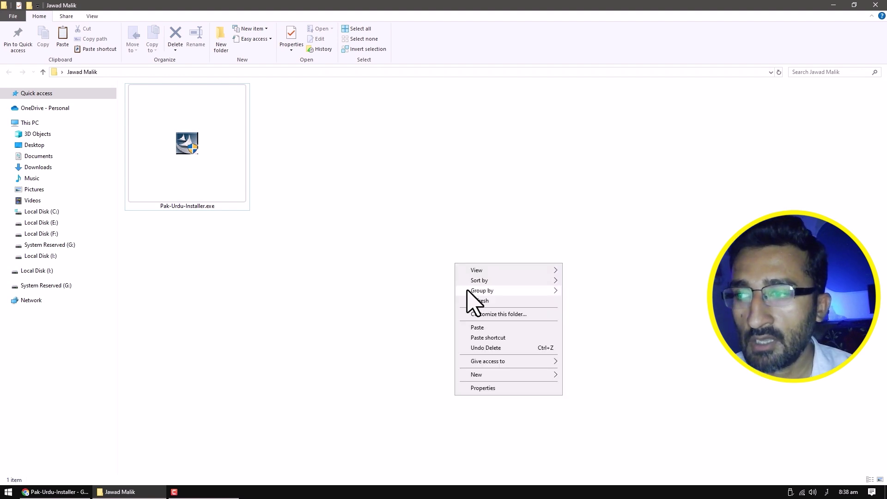
pyautogui.click(488, 348)
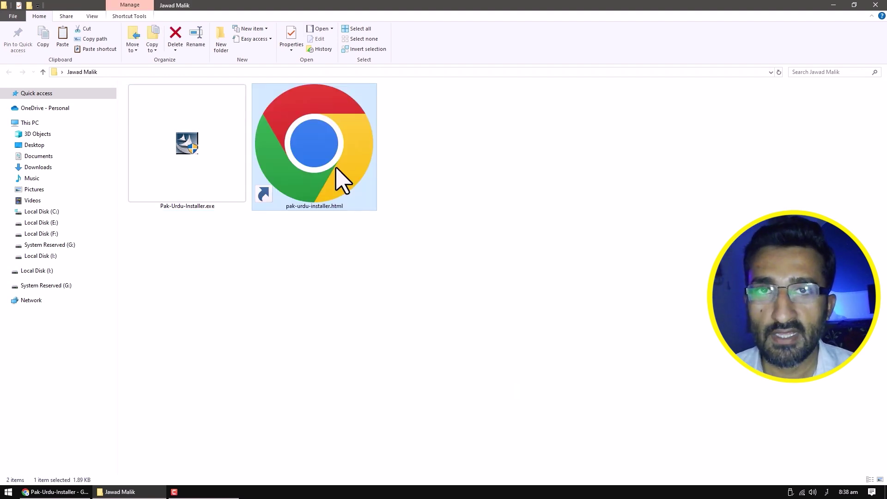
pyautogui.doubleClick(321, 155)
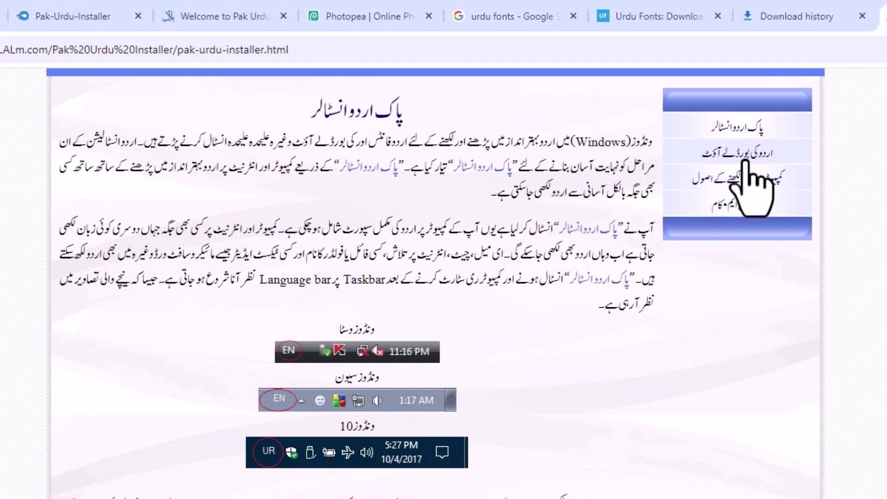
# Open the Urdu keyboard layout page and examine its normal, Shift and AltGr key charts.
pyautogui.click(742, 160)
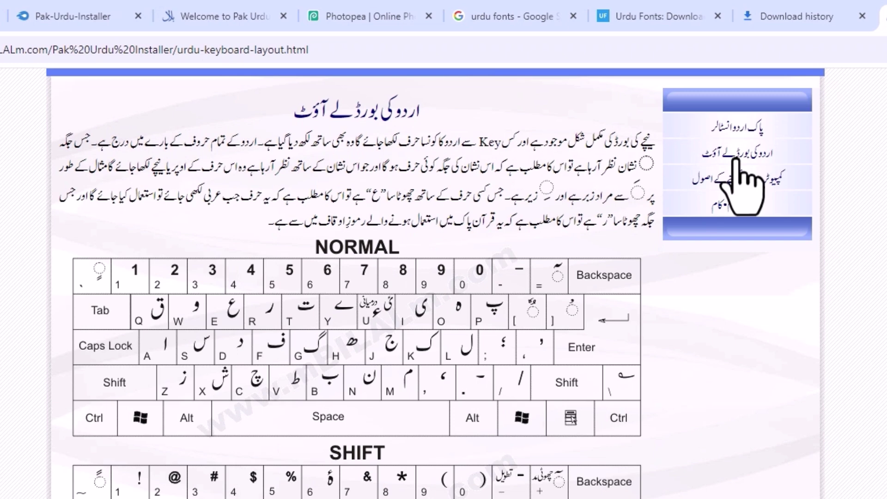
pyautogui.scroll(-5, 503, 348)
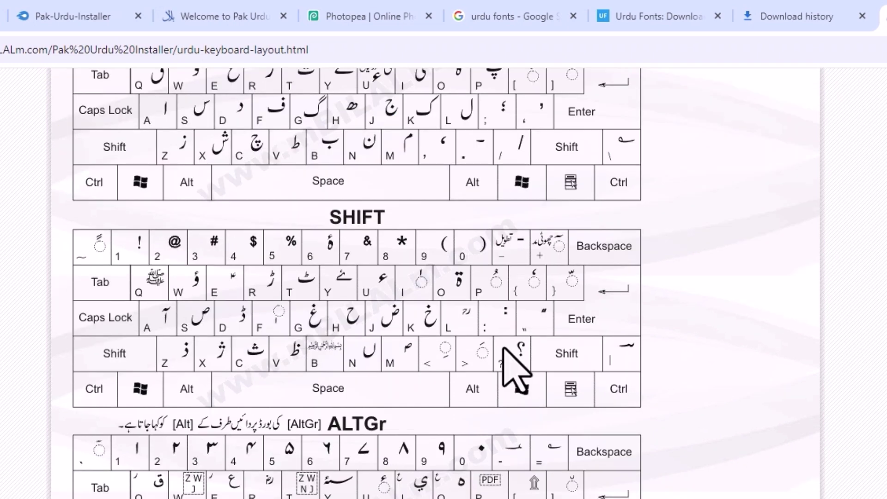
pyautogui.scroll(5, 203, 407)
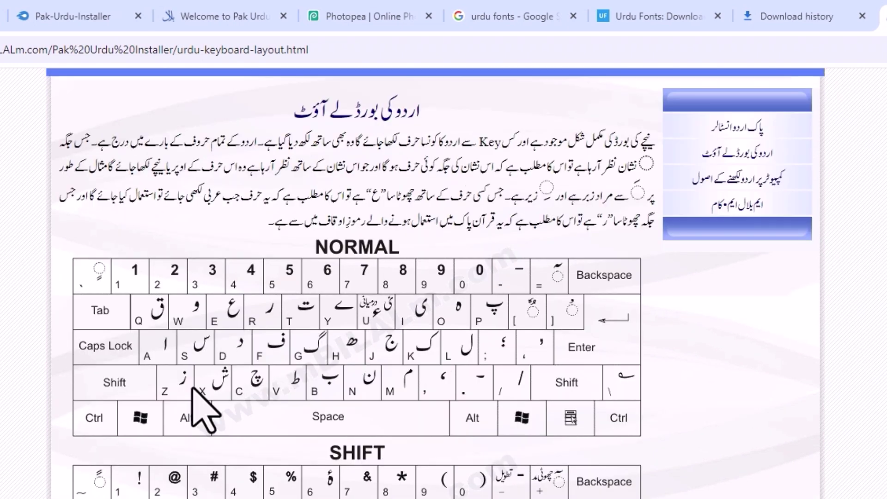
# Switch to the YouTube Thumbnail.psd document in Photopea and select the Urdu (Pakistan) keyboard as the input language.
pyautogui.click(375, 17)
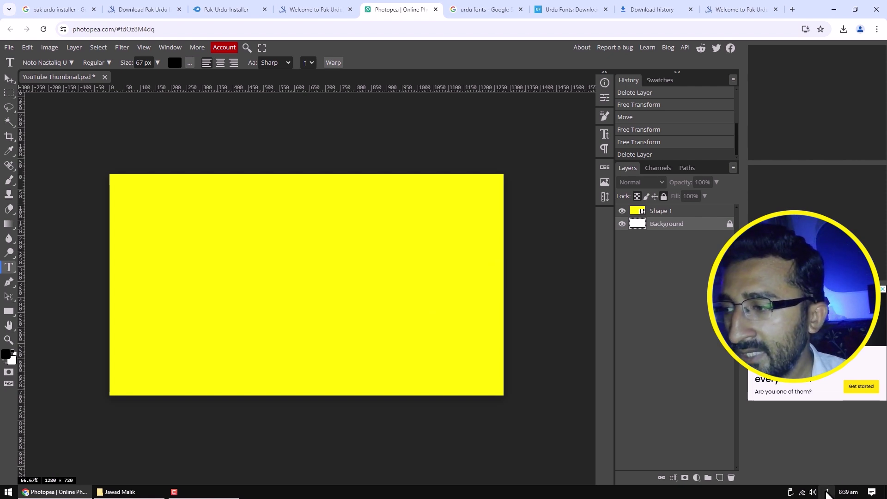
pyautogui.click(827, 492)
pyautogui.click(760, 418)
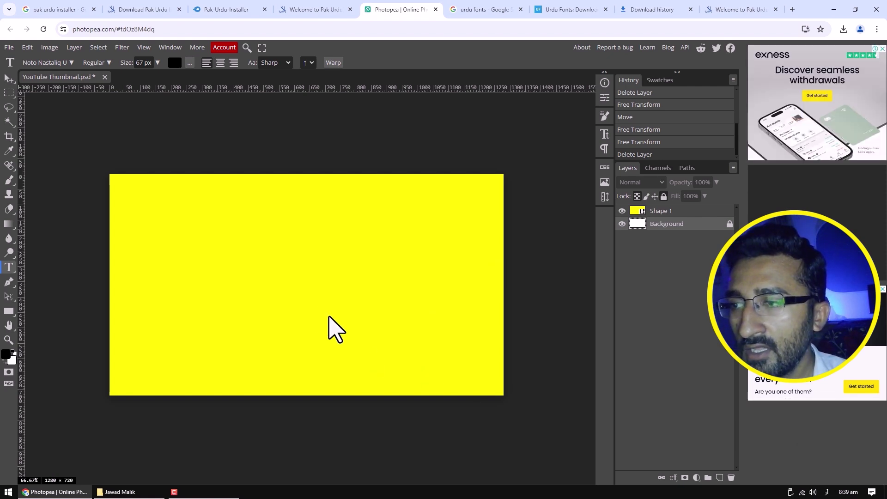
# Add the text "کمپیوٹر پر اردو لکھیں" on the yellow canvas and move it to the middle of the canvas.
pyautogui.click(367, 264)
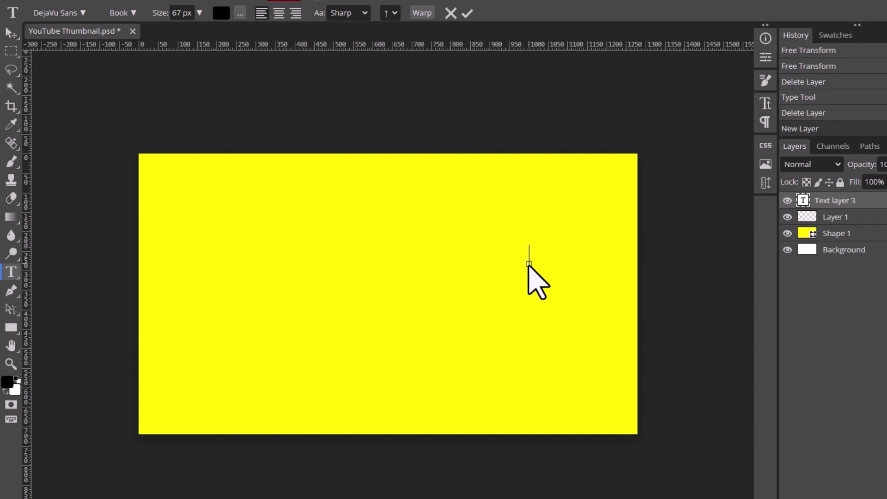
pyautogui.write('ک')
pyautogui.write('مپیوٹر پر اردو')
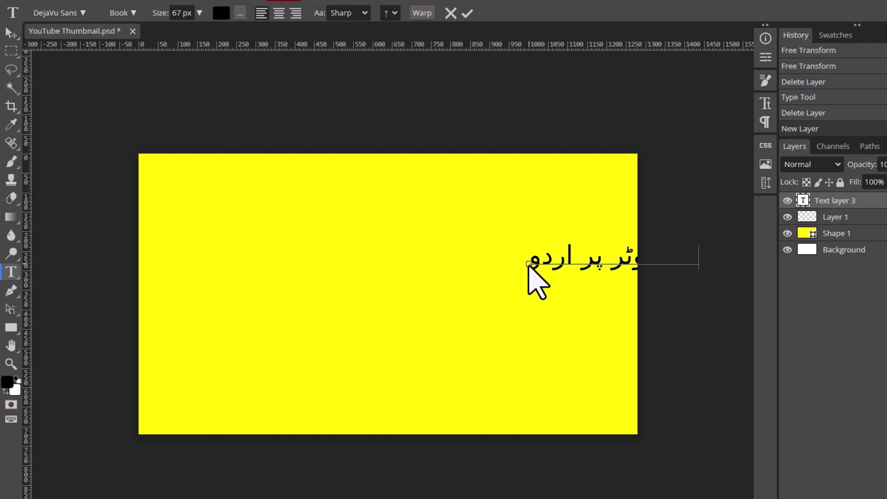
pyautogui.write(' لکھیں')
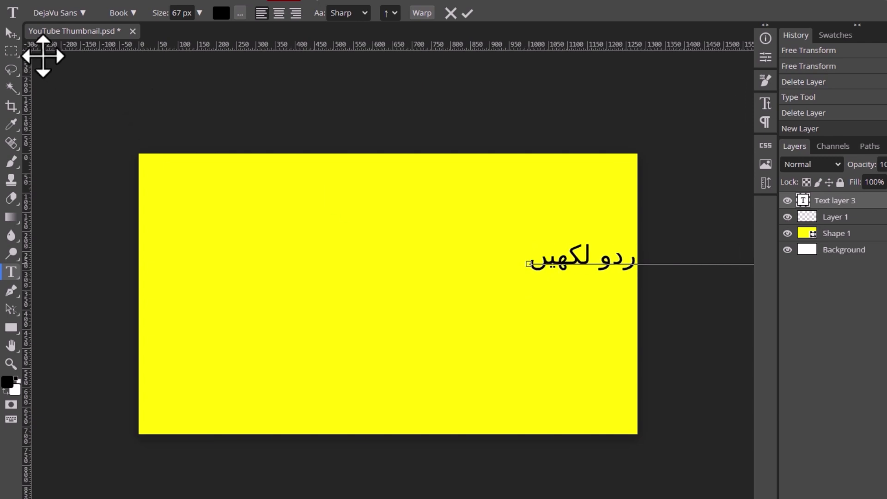
pyautogui.click(11, 33)
pyautogui.moveTo(578, 260); pyautogui.dragTo(335, 272)
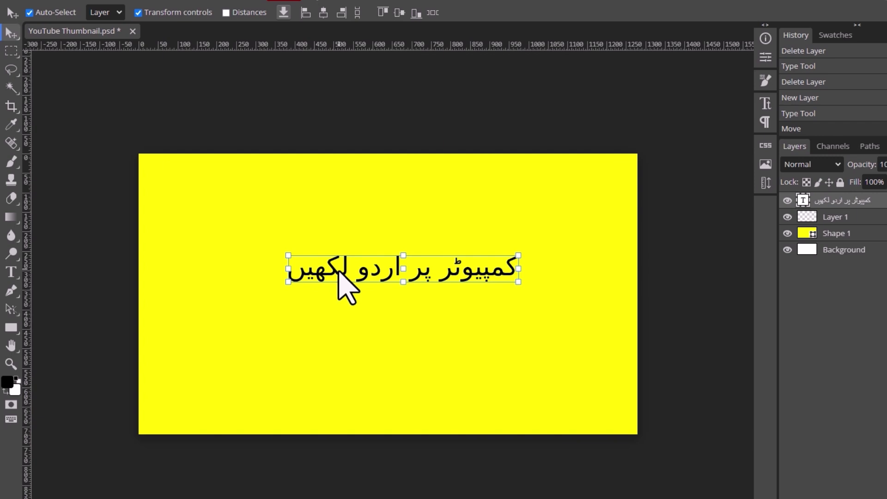
# Change input to the English (United States) keyboard, find "jameel noor" among the fonts, apply Jameel Noori Nastaleeq and shift the text to the right.
pyautogui.click(11, 272)
pyautogui.click(69, 14)
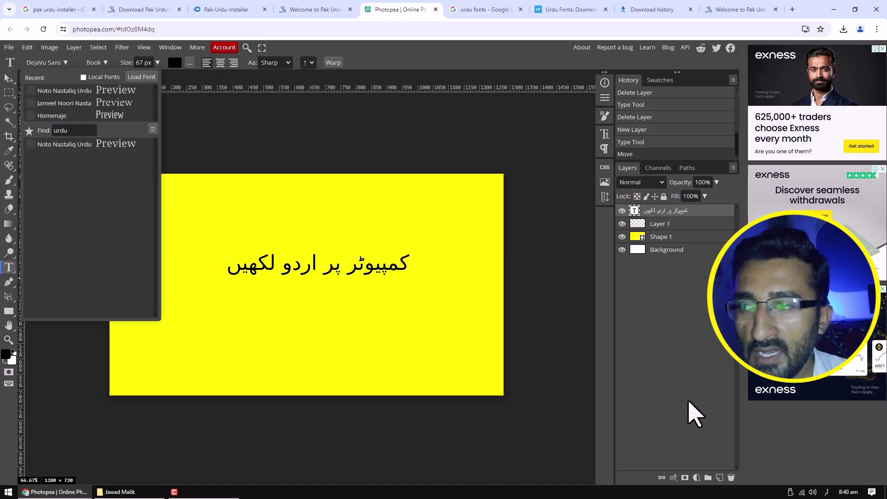
pyautogui.click(827, 492)
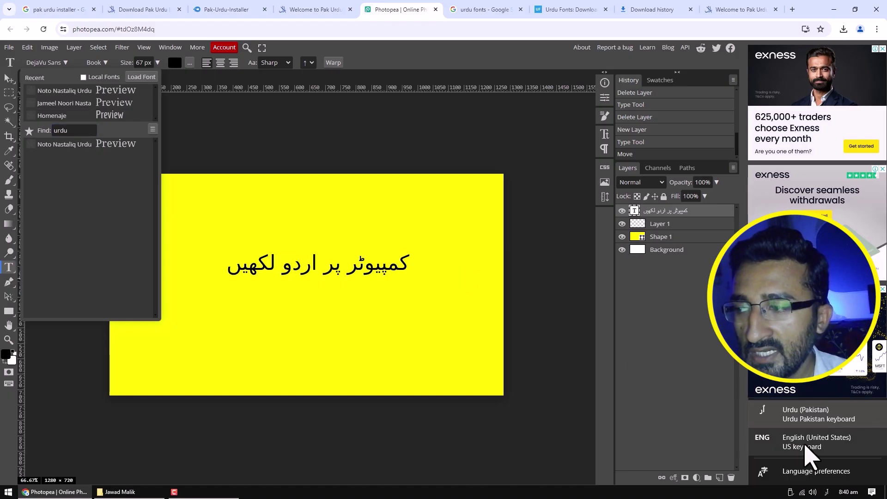
pyautogui.click(758, 448)
pyautogui.doubleClick(71, 130)
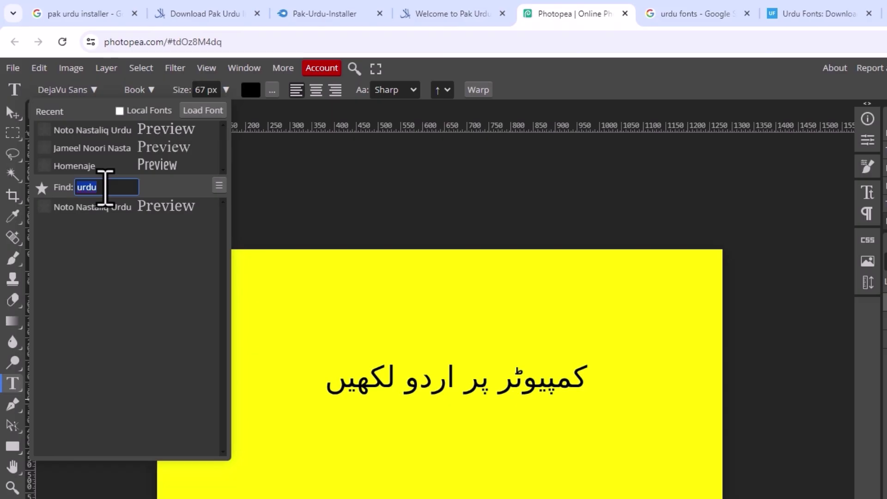
pyautogui.press('BackSpace')
pyautogui.write('jameel')
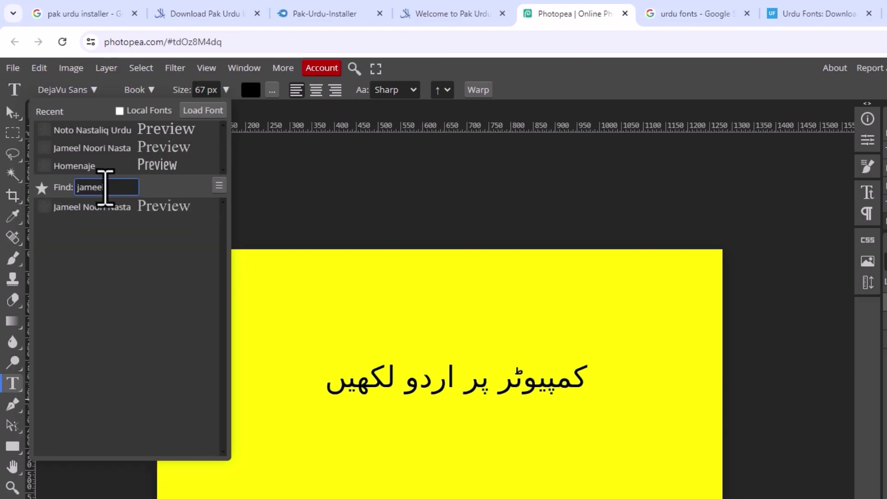
pyautogui.write(' noor')
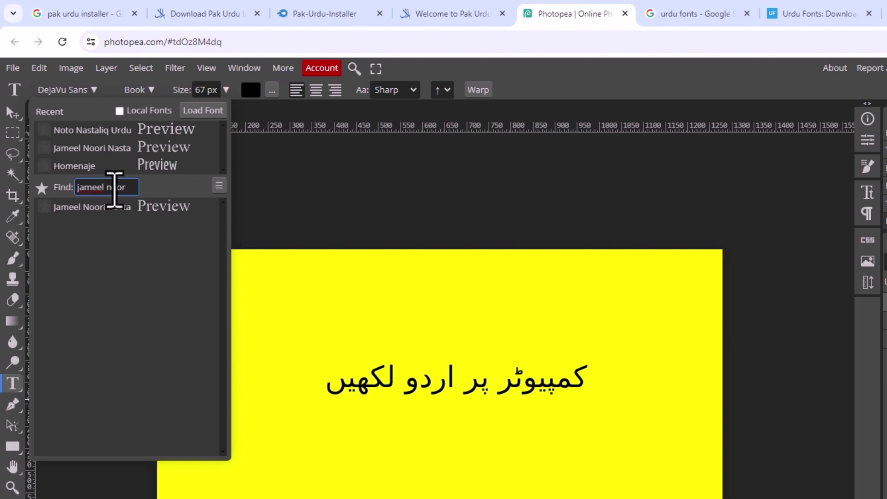
pyautogui.click(94, 208)
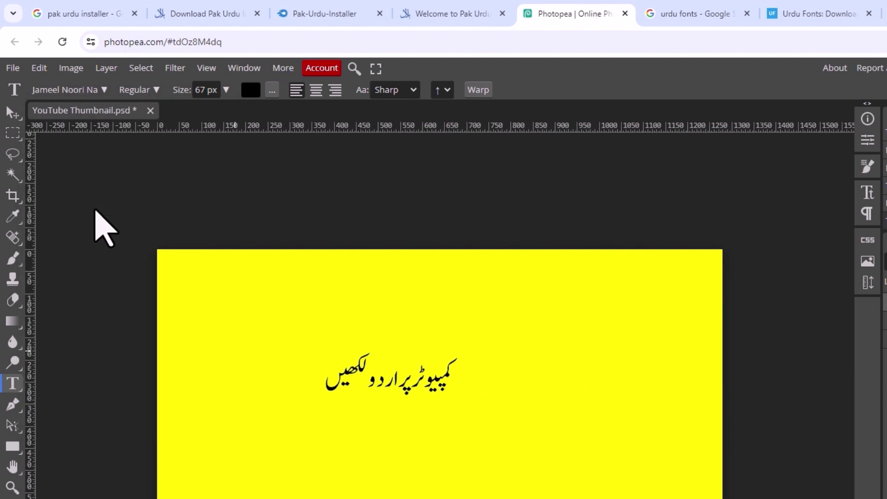
pyautogui.press('v')
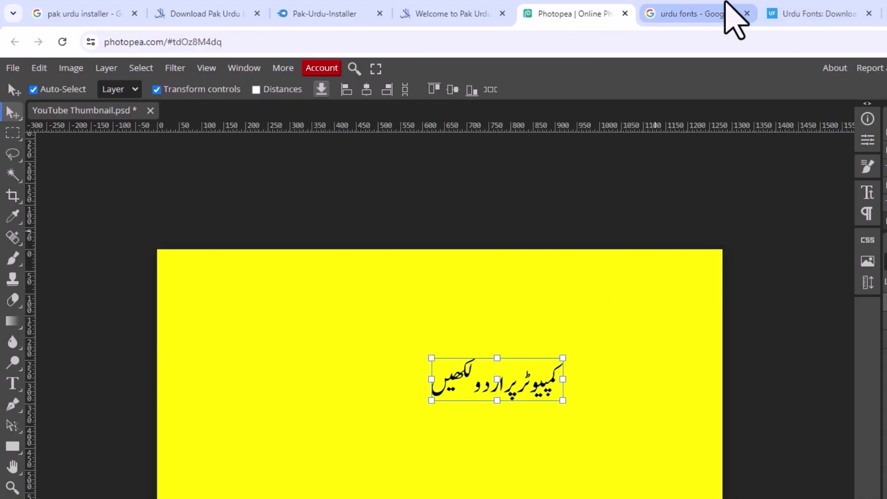
# Open the urdufonts.net site from the search for Urdu fonts, close its advertisement and browse the downloadable fonts.
pyautogui.click(708, 4)
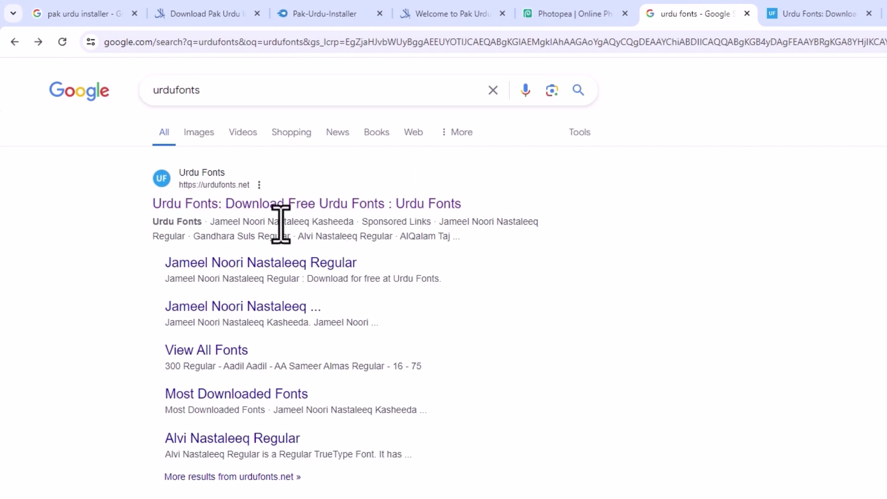
pyautogui.click(802, 10)
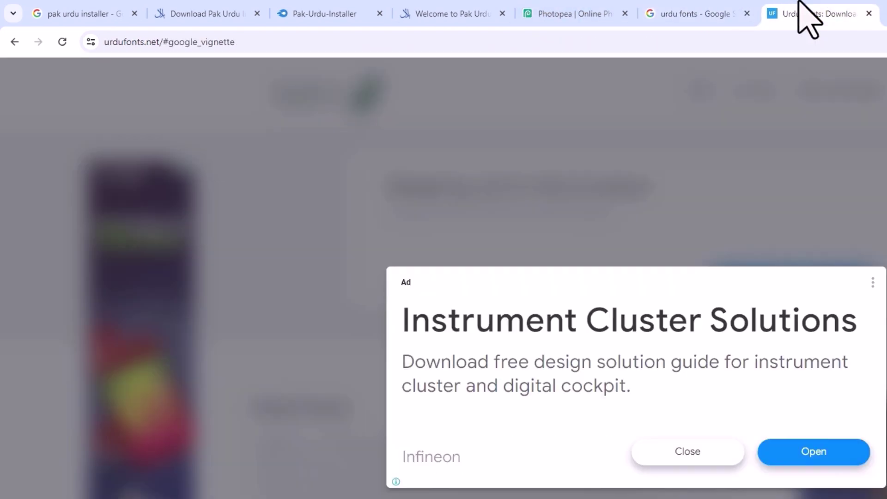
pyautogui.click(686, 453)
pyautogui.scroll(-18, 475, 370)
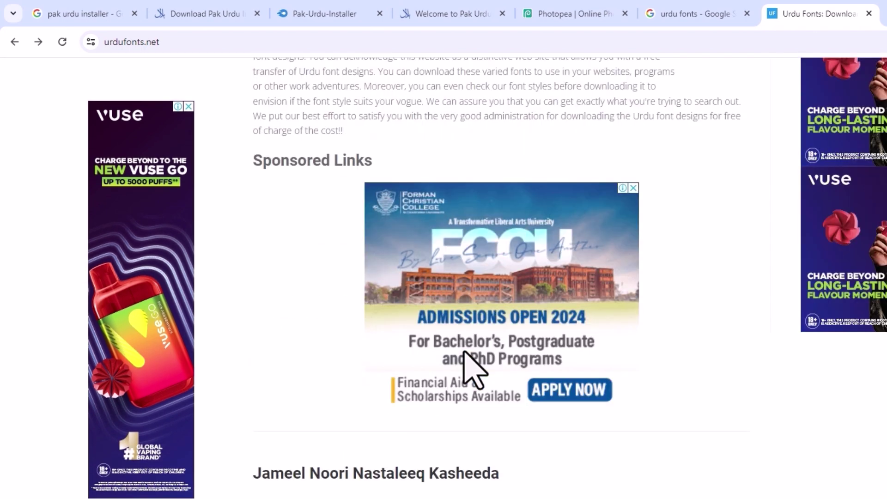
pyautogui.scroll(-3, 465, 356)
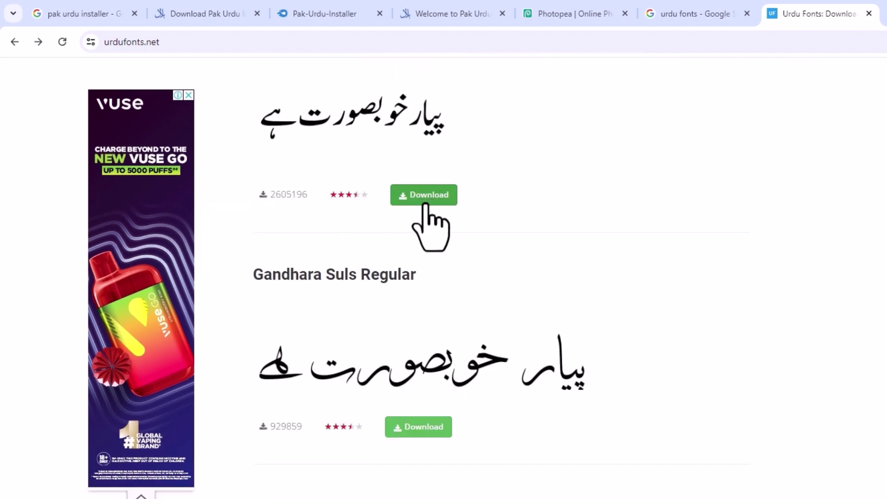
pyautogui.scroll(-3, 408, 378)
pyautogui.scroll(-4, 581, 242)
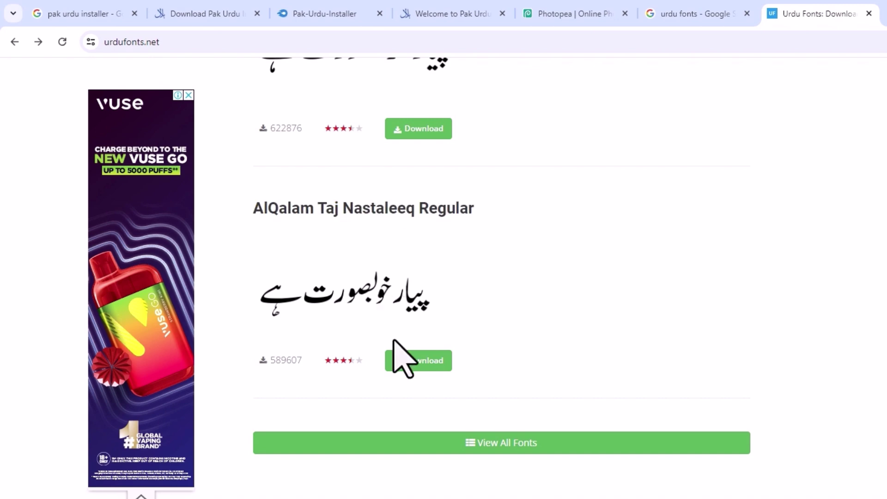
# Open the download page of the AlQalam Taj Nastaleeq Regular font and open the downloaded alqalam-taj-nastaleeq-regular.zip from the browser's recent downloads.
pyautogui.click(415, 367)
pyautogui.scroll(-5, 402, 388)
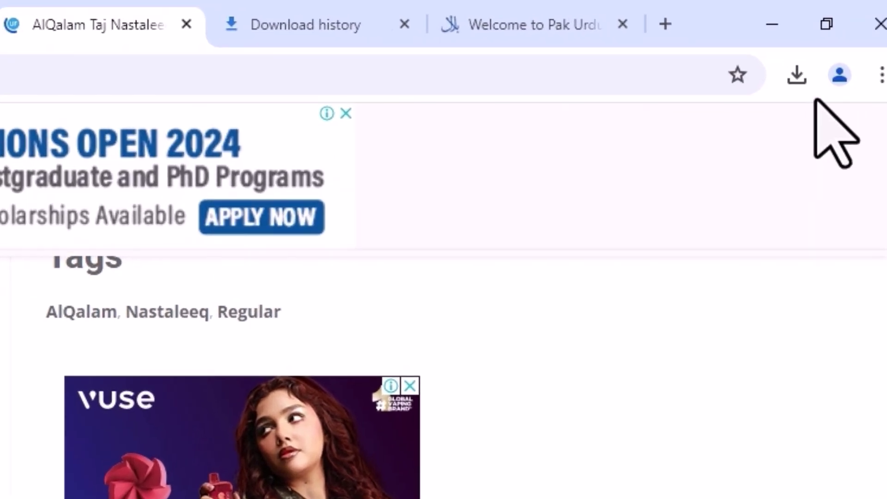
pyautogui.click(779, 78)
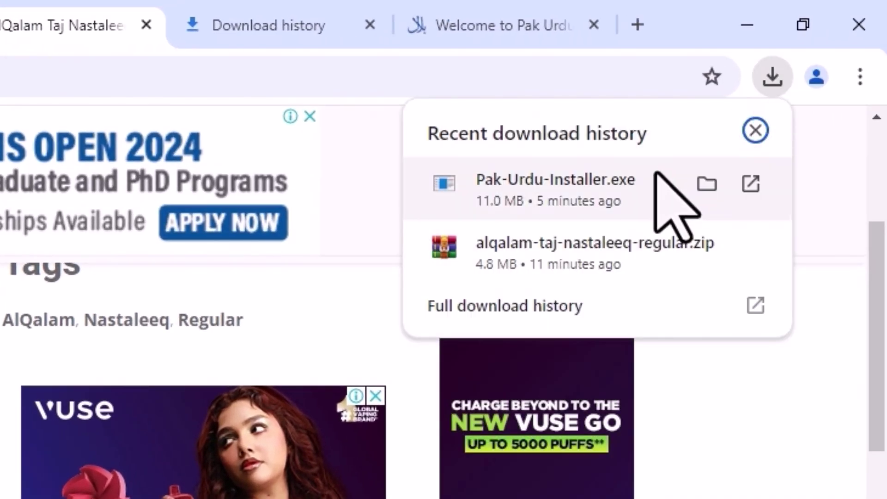
pyautogui.click(589, 255)
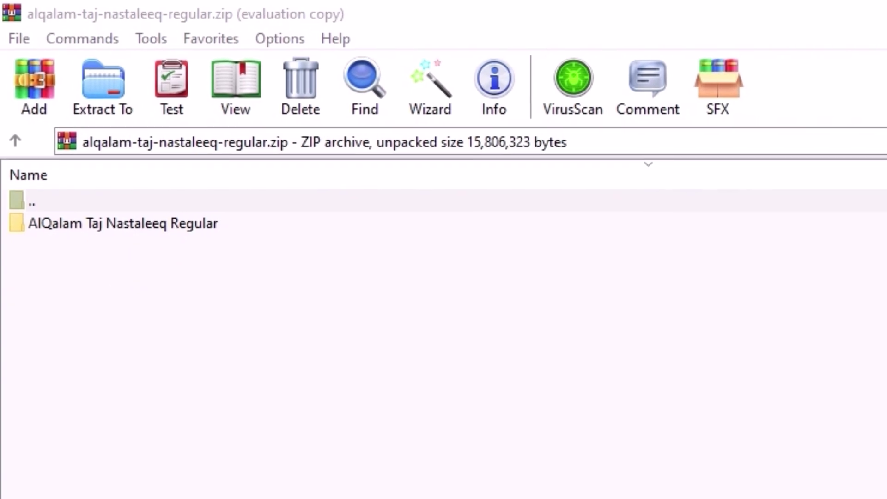
# Open AlQalam Taj Nastaleeq Regular.ttf from the archive's AlQalam Taj Nastaleeq Regular folder and install the font.
pyautogui.doubleClick(156, 218)
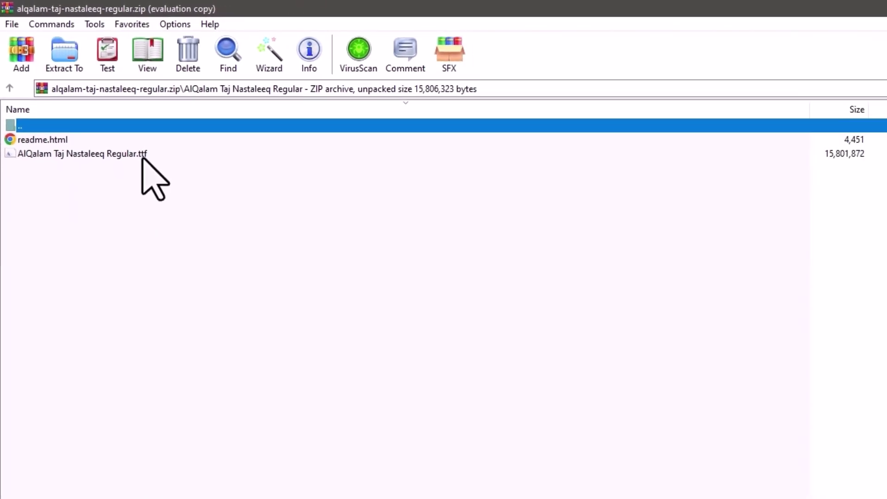
pyautogui.doubleClick(114, 145)
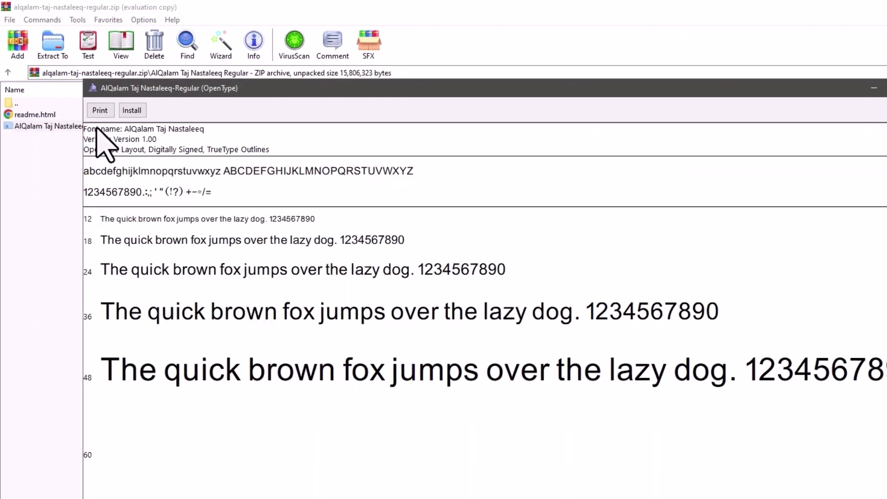
pyautogui.click(130, 109)
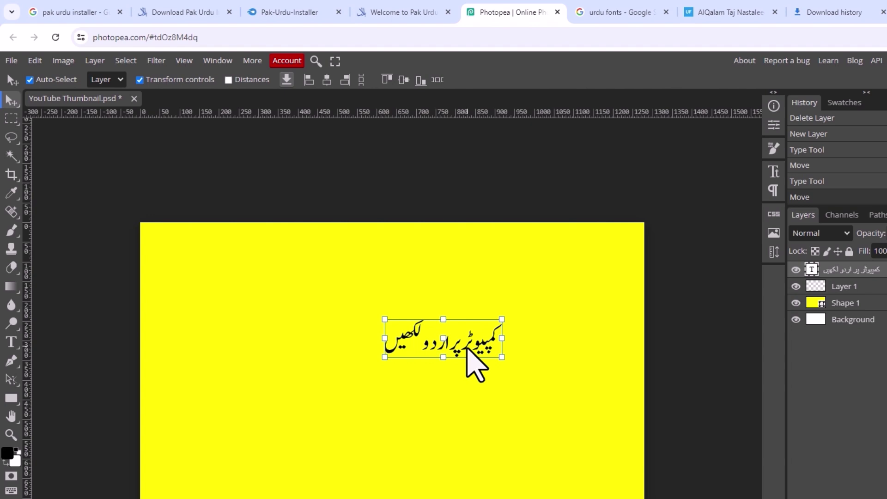
# Find "alqal" among the Photopea fonts, apply AlQalam Taj Nastaleeq to the Urdu text layer and return to the Move tool.
pyautogui.press('t')
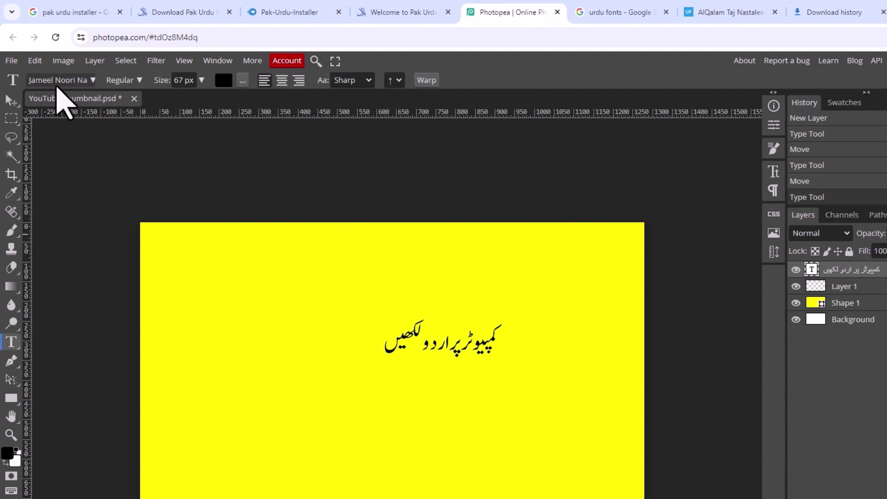
pyautogui.click(58, 83)
pyautogui.click(97, 167)
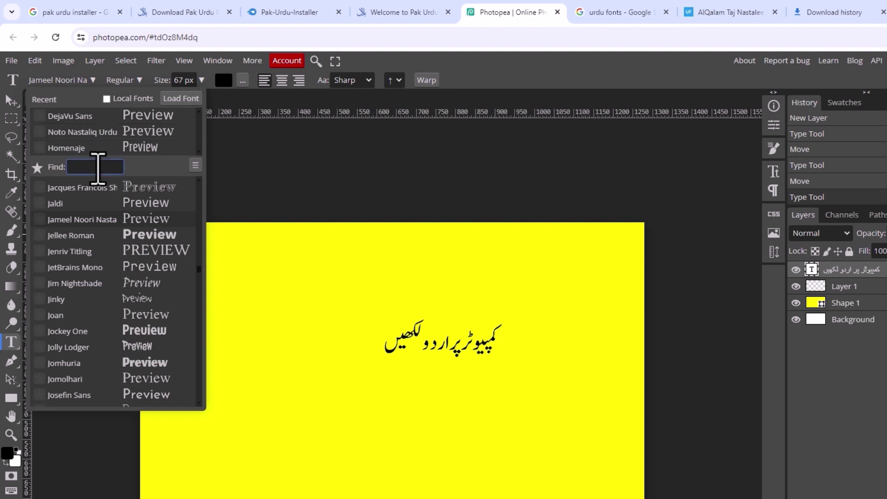
pyautogui.click(98, 167)
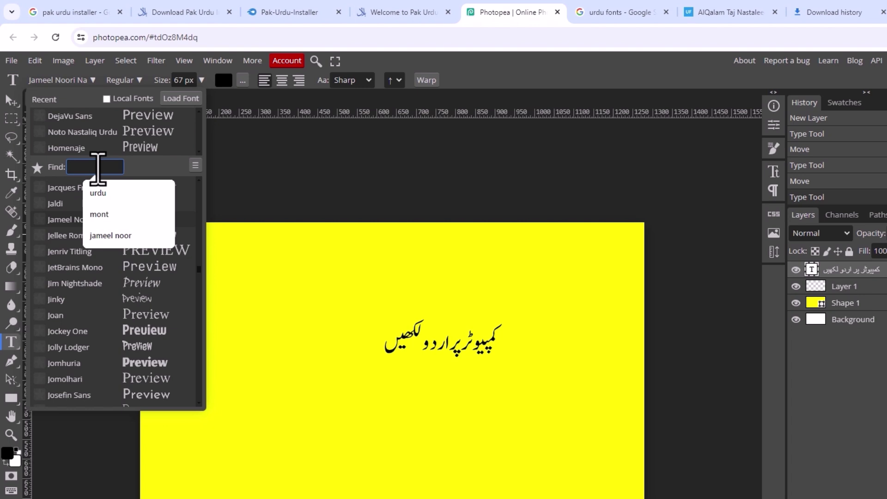
pyautogui.write('alqal')
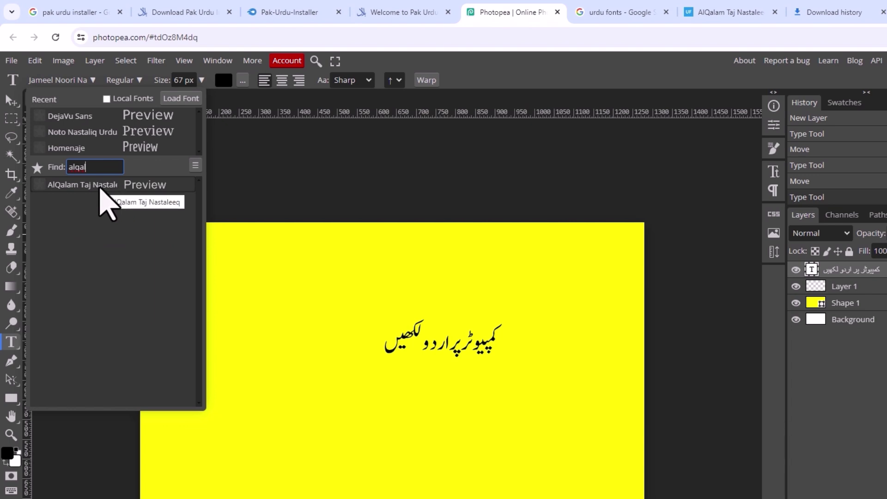
pyautogui.click(100, 185)
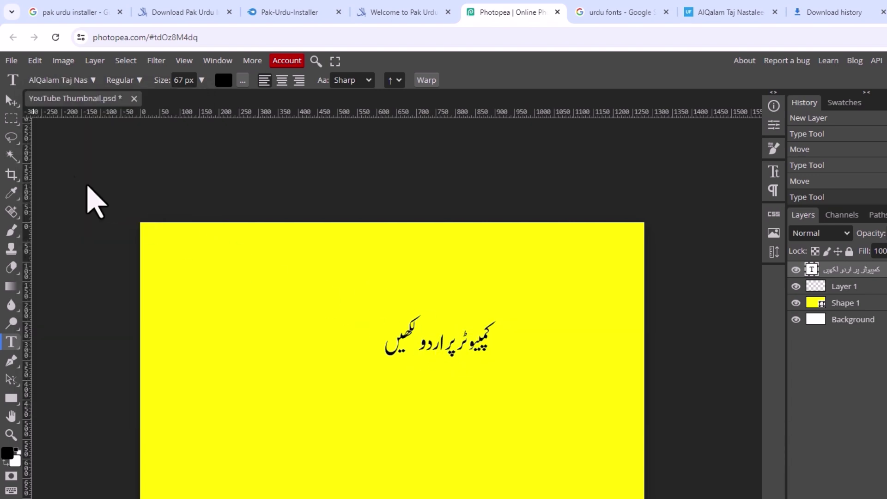
pyautogui.click(17, 100)
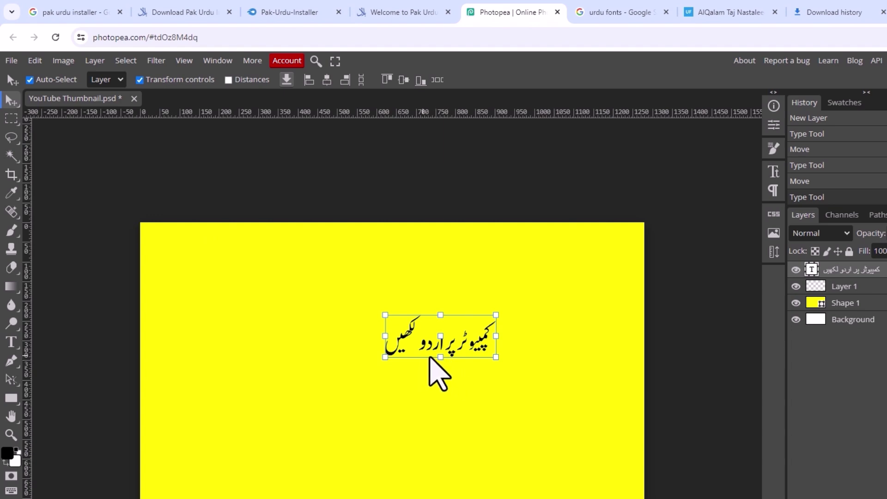